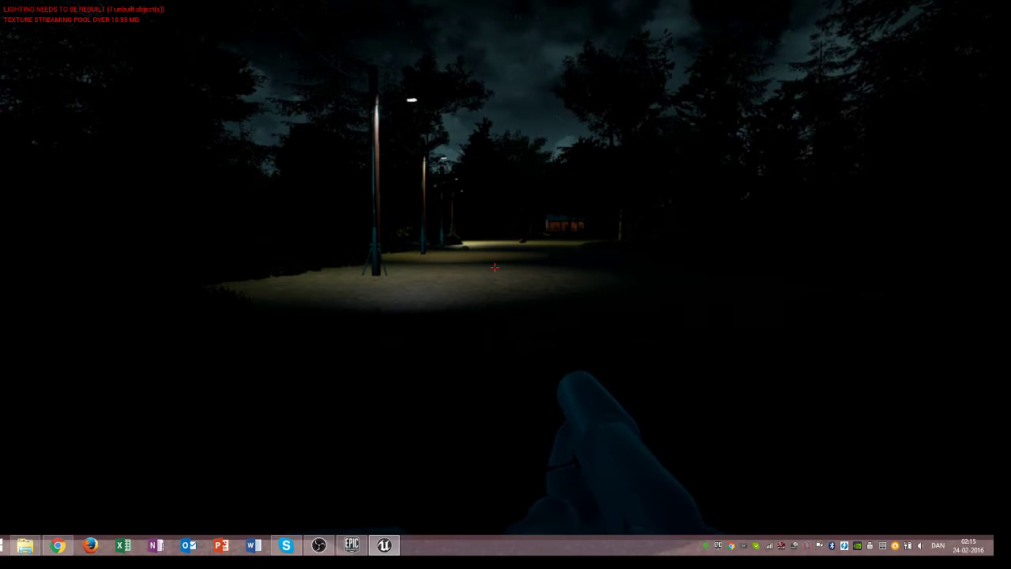
Walk the lit forest path past the lamp posts, rocks and tree trunks toward the cabin.
key(w)
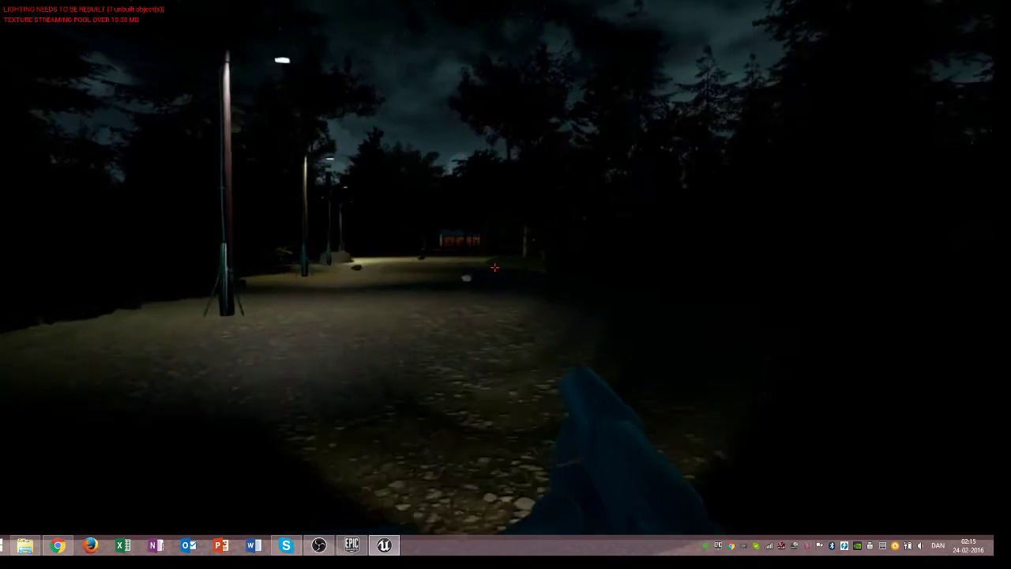
key(w)
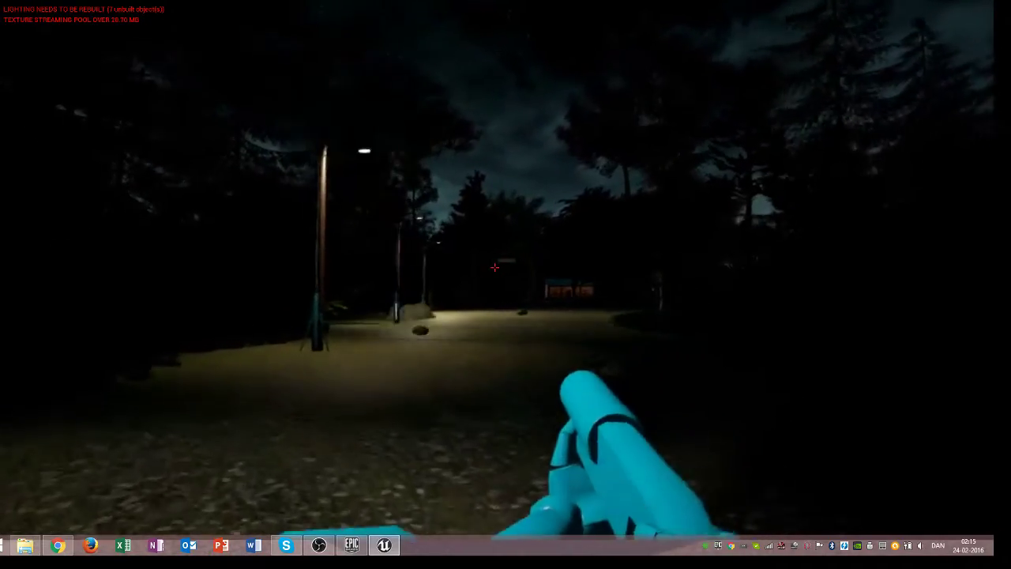
key(w)
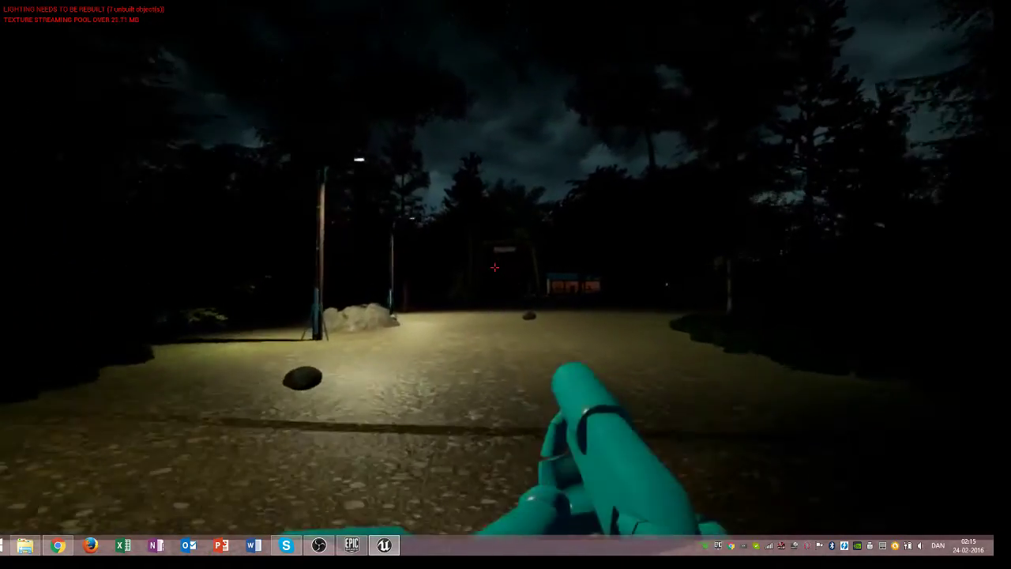
key(w)
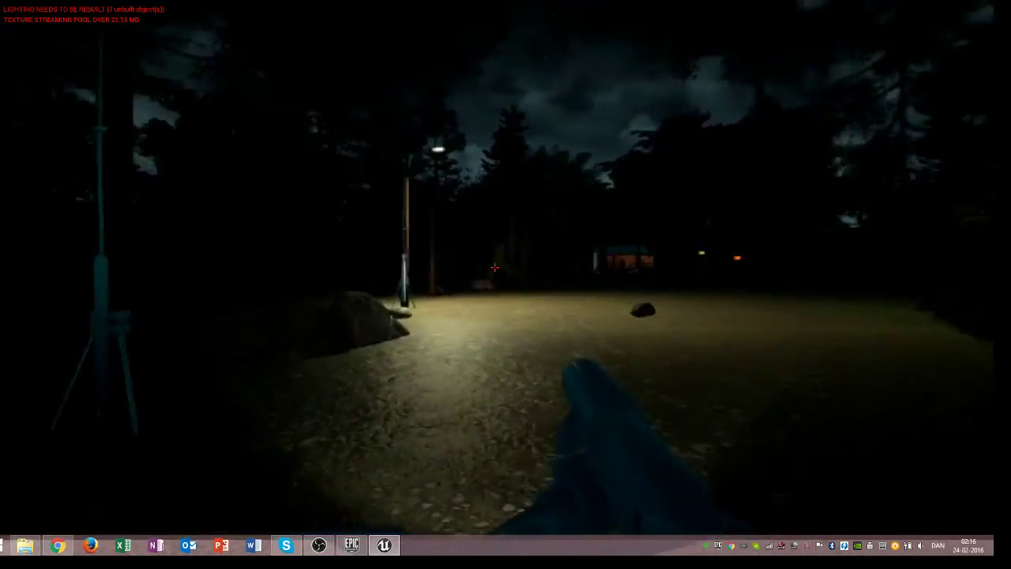
key(w)
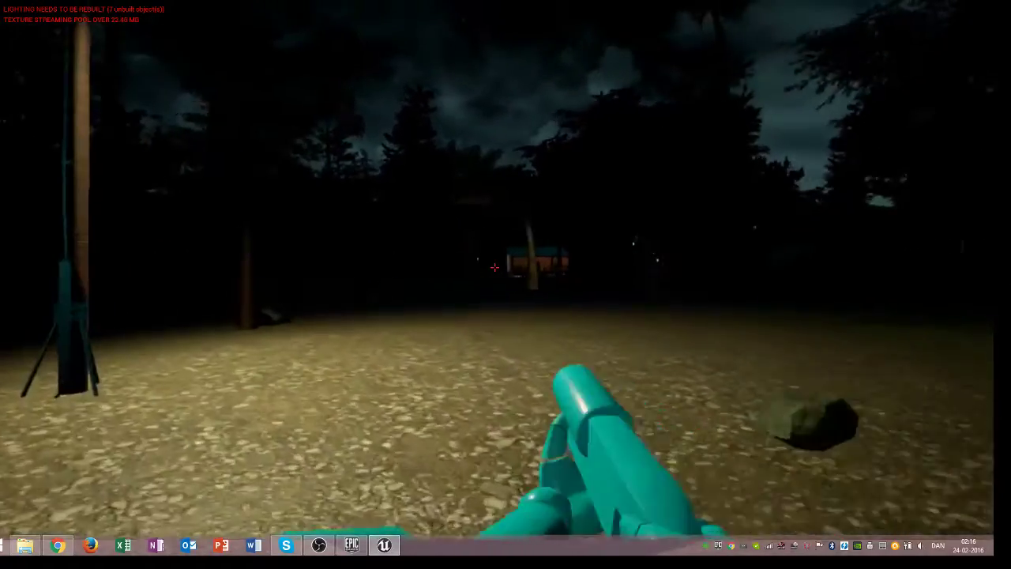
key(w)
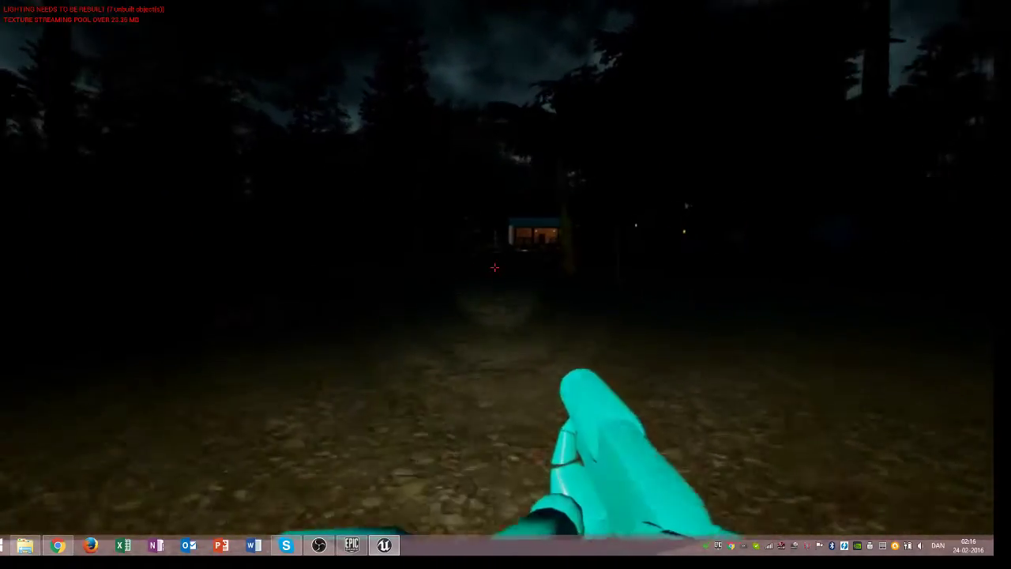
key(w)
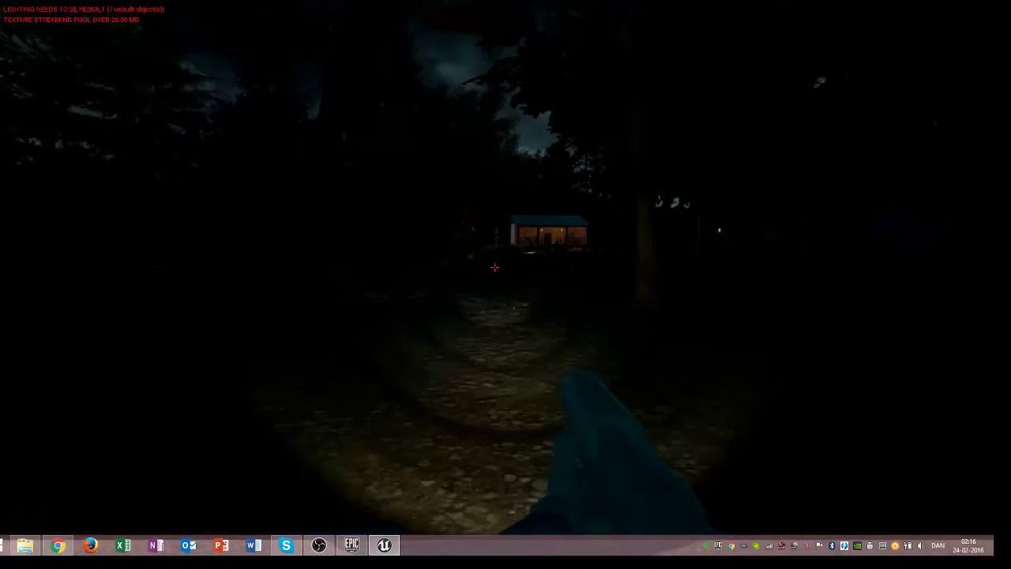
key(w)
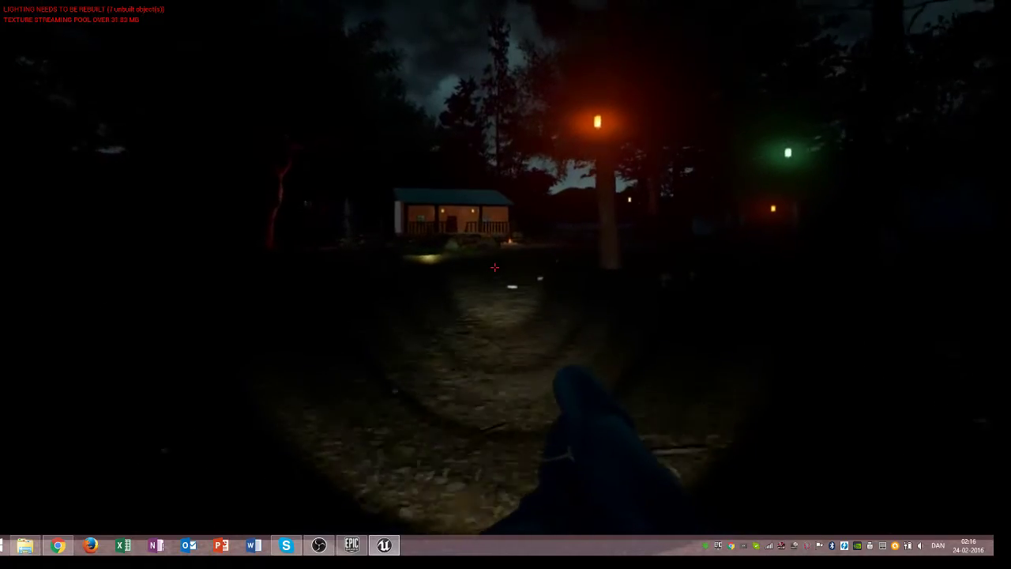
Pass the campfire under the hanging lanterns, turn off the flashlight, and cross the porch.
key(w)
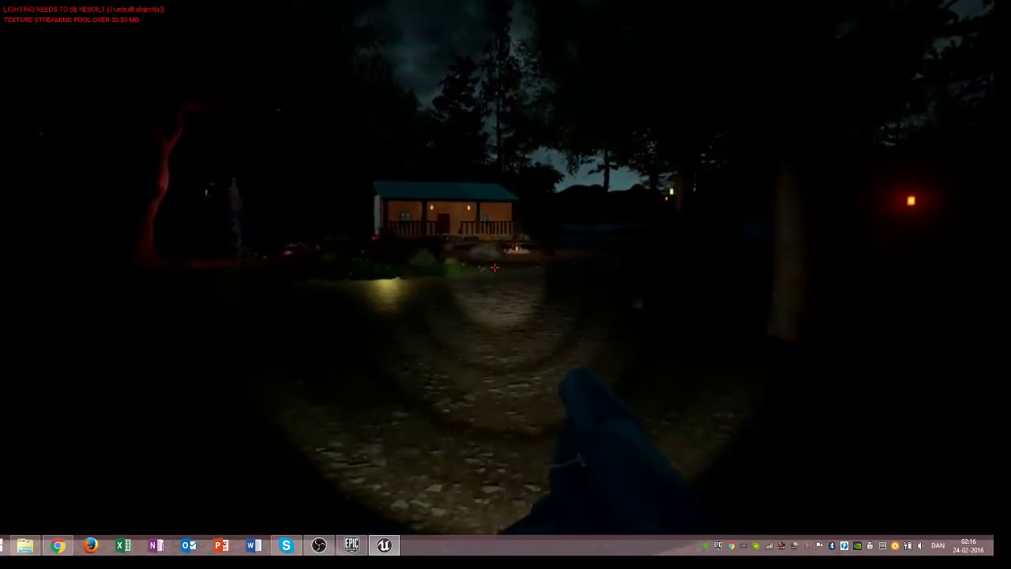
key(w)
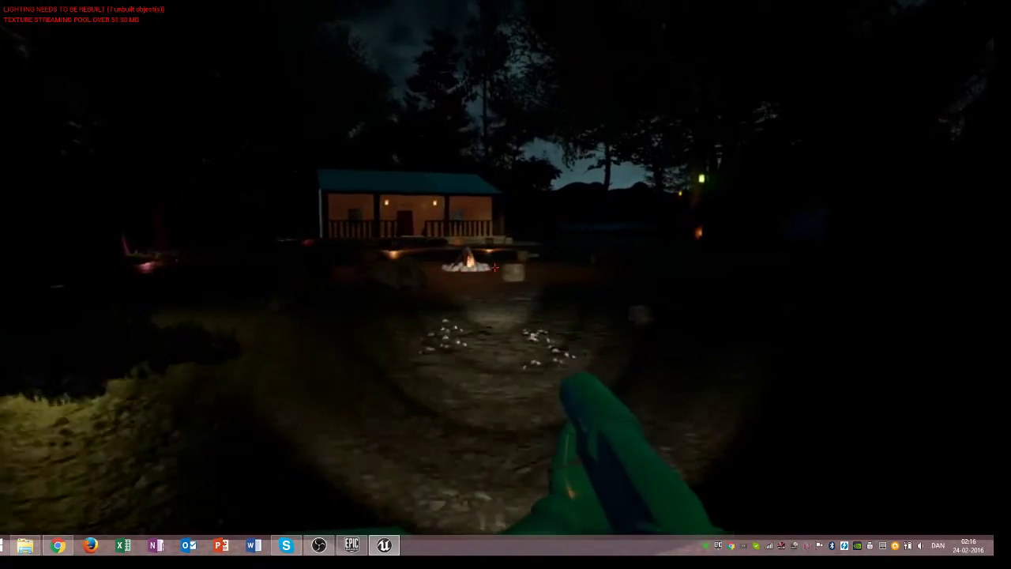
key(w)
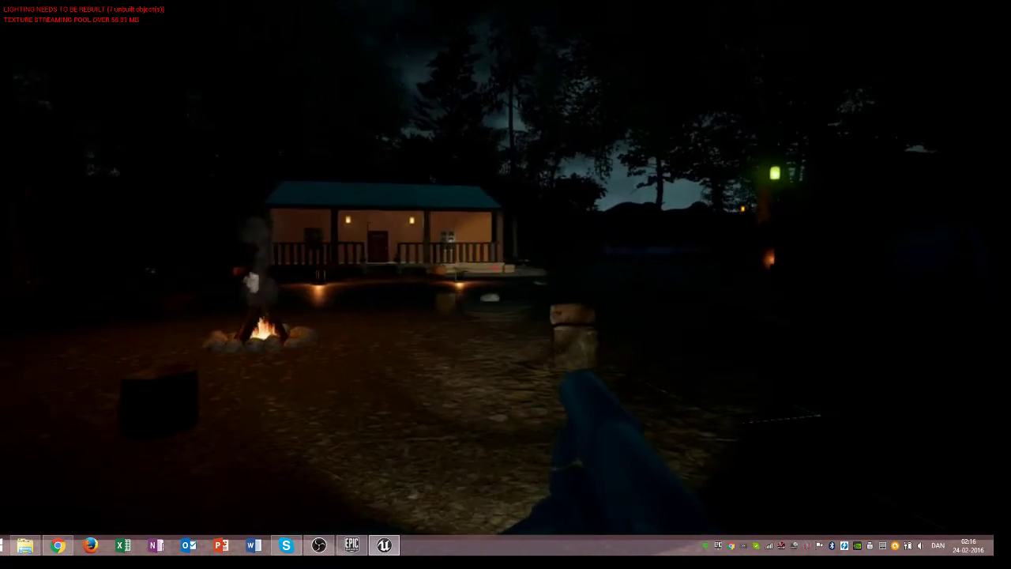
key(w)
key(w)
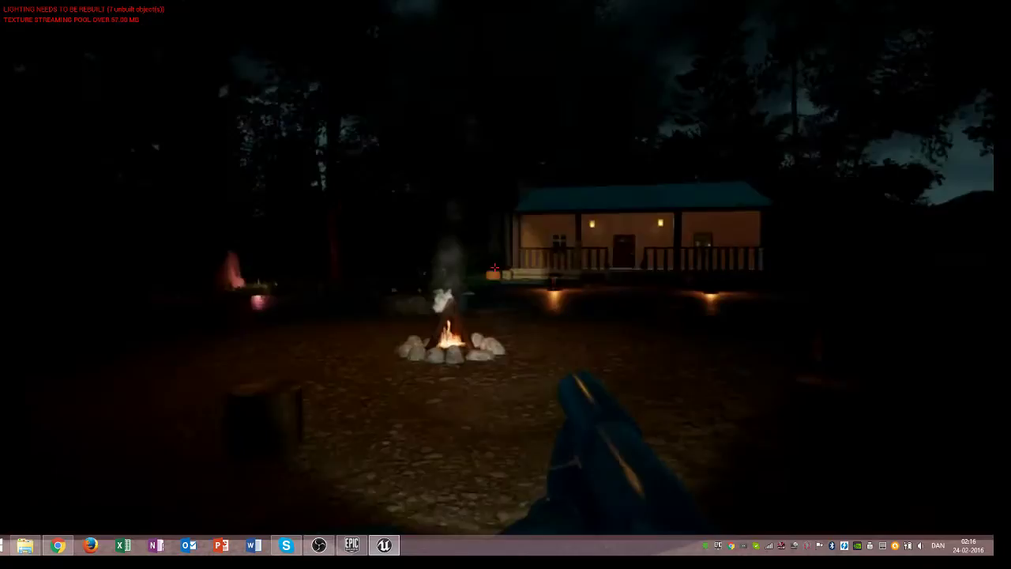
key(w)
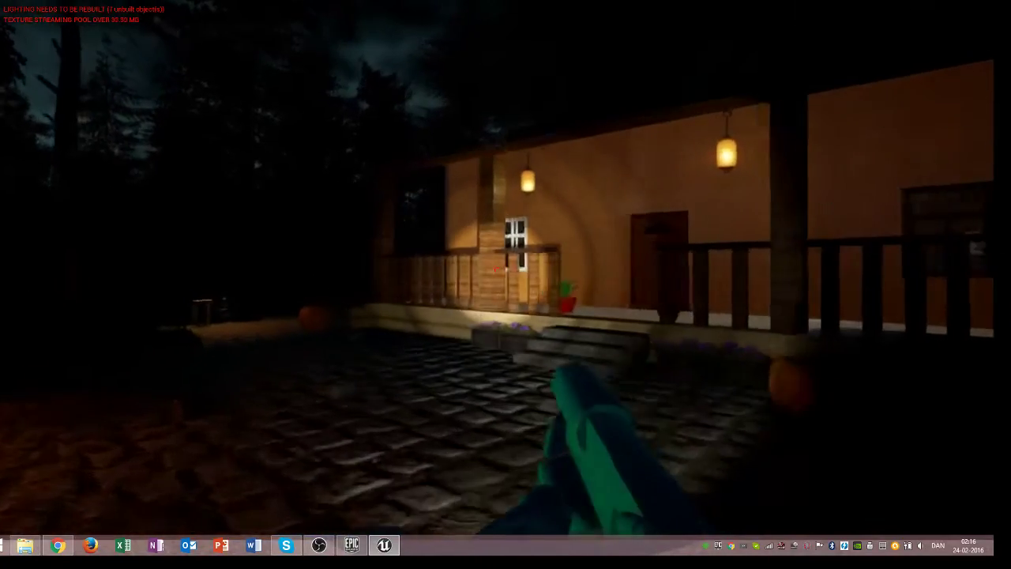
key(f)
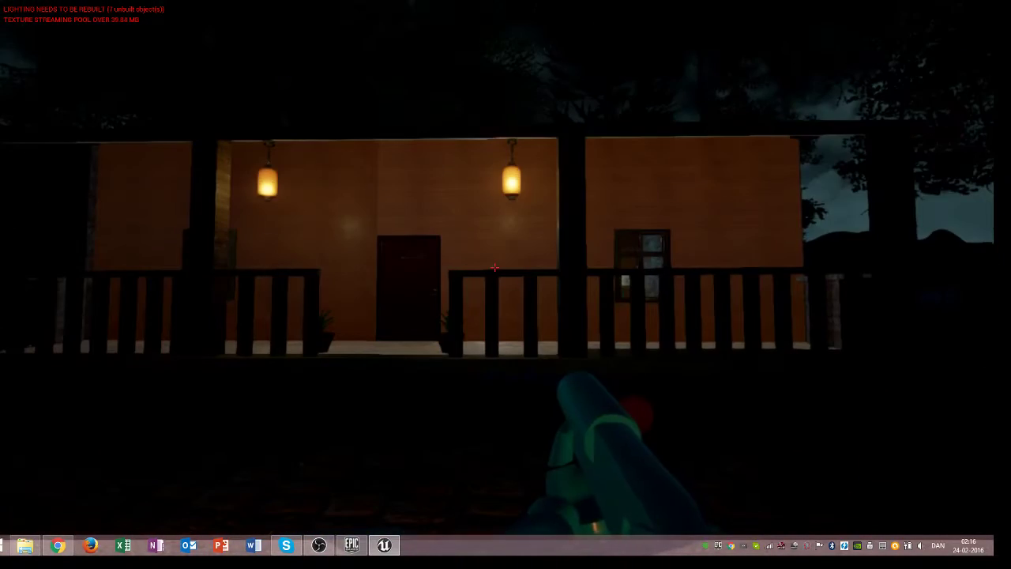
key(w)
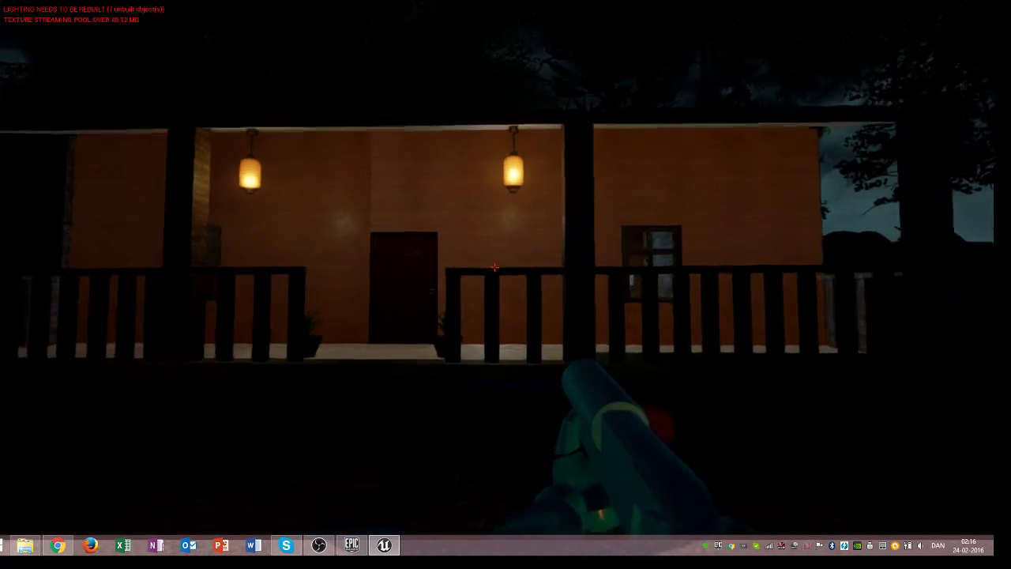
Enter the cabin, view the Ouija board and fireplace, then step back into the yard.
key(e)
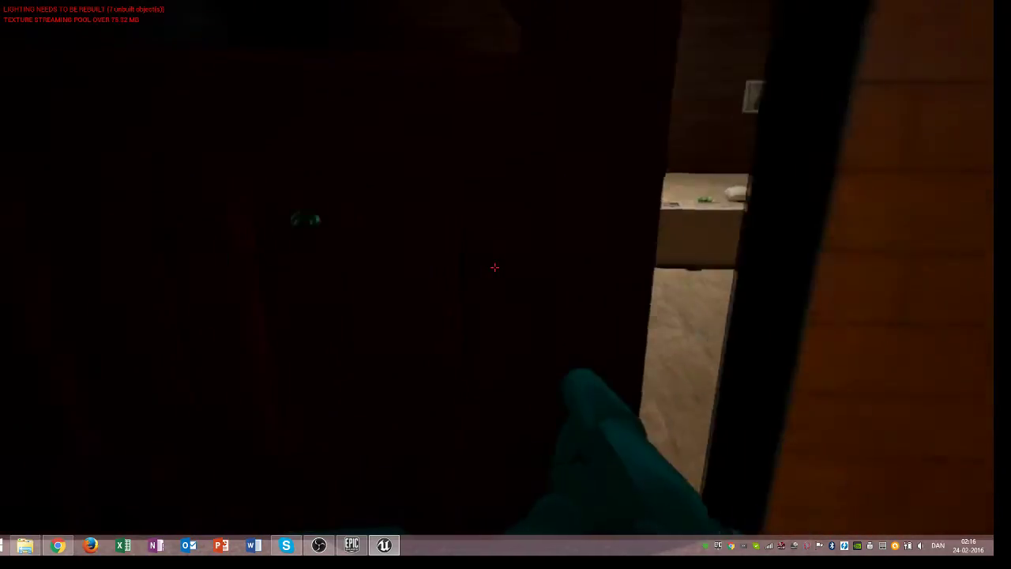
key(w)
key(w)
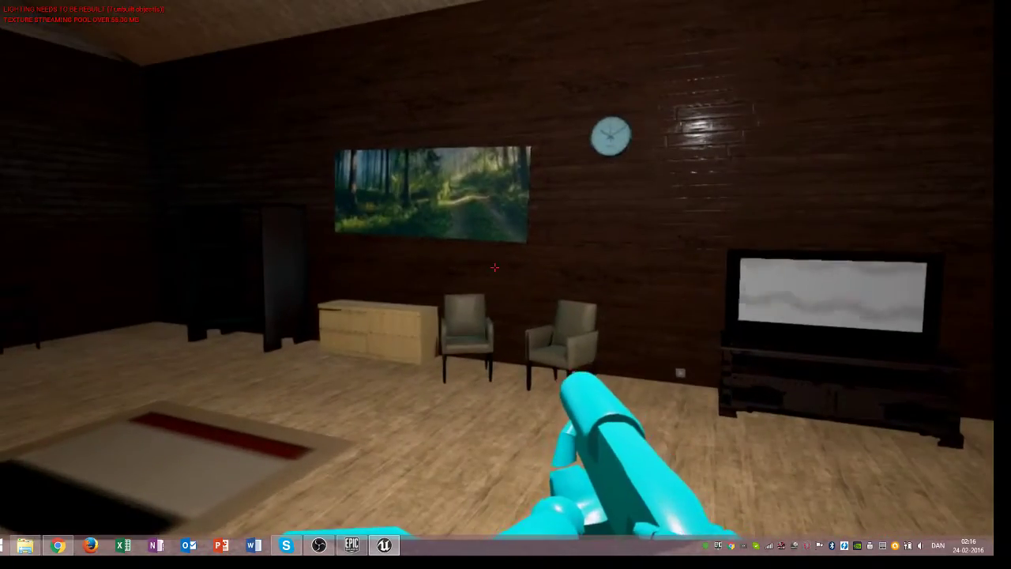
key(w)
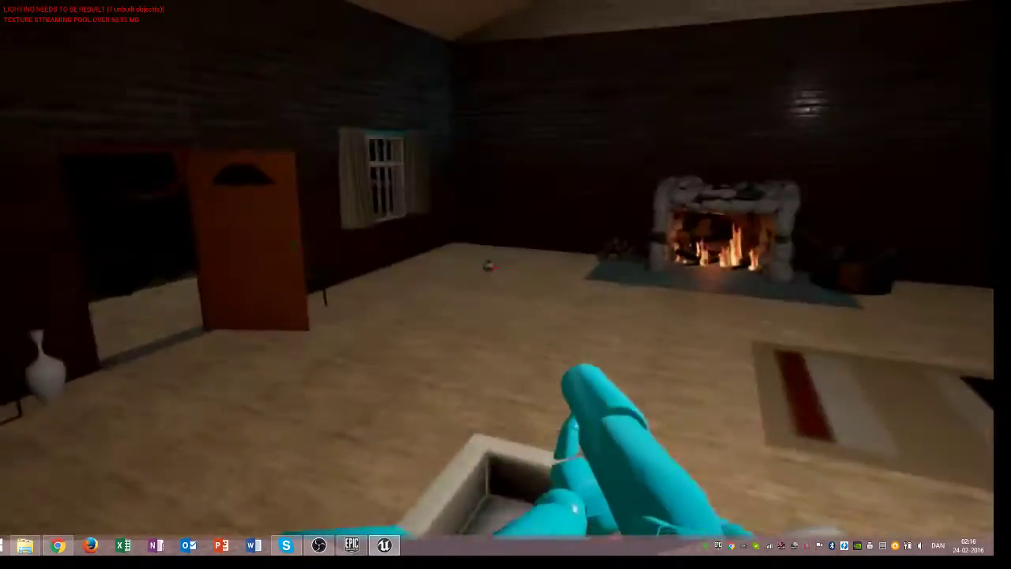
key(w)
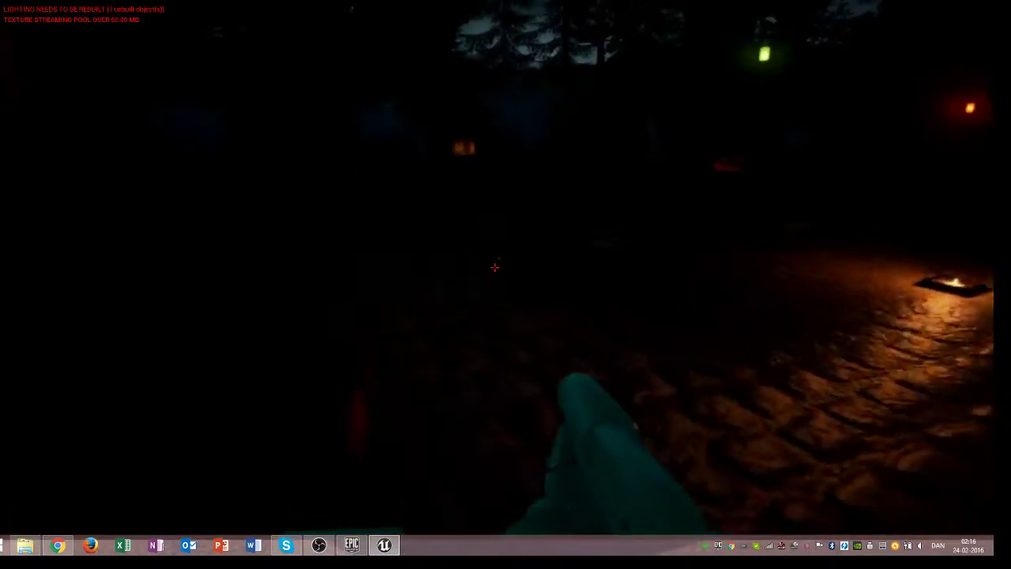
Leave the cobblestone yard along the grassy path past the white flowering plants.
key(w)
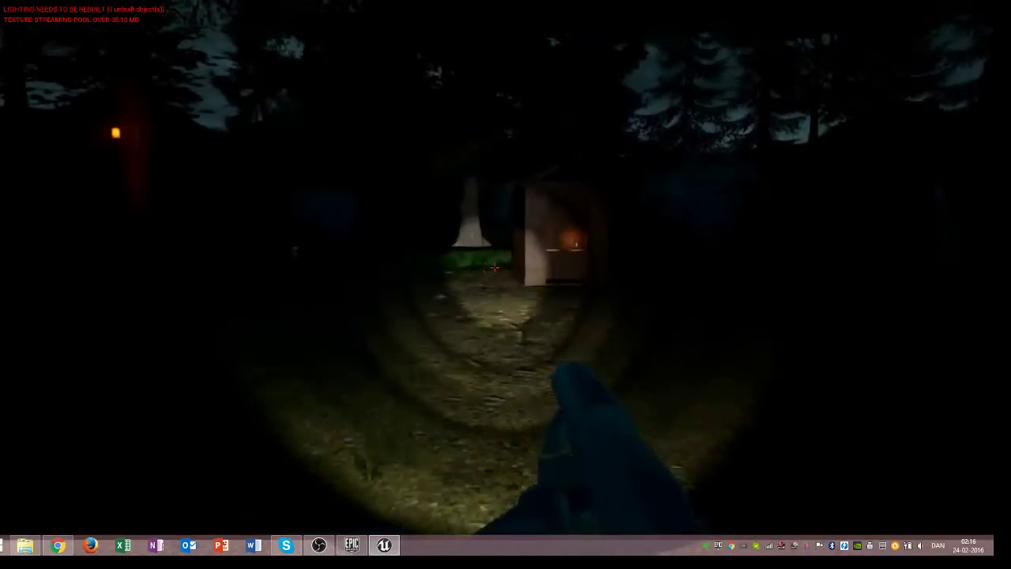
key(w)
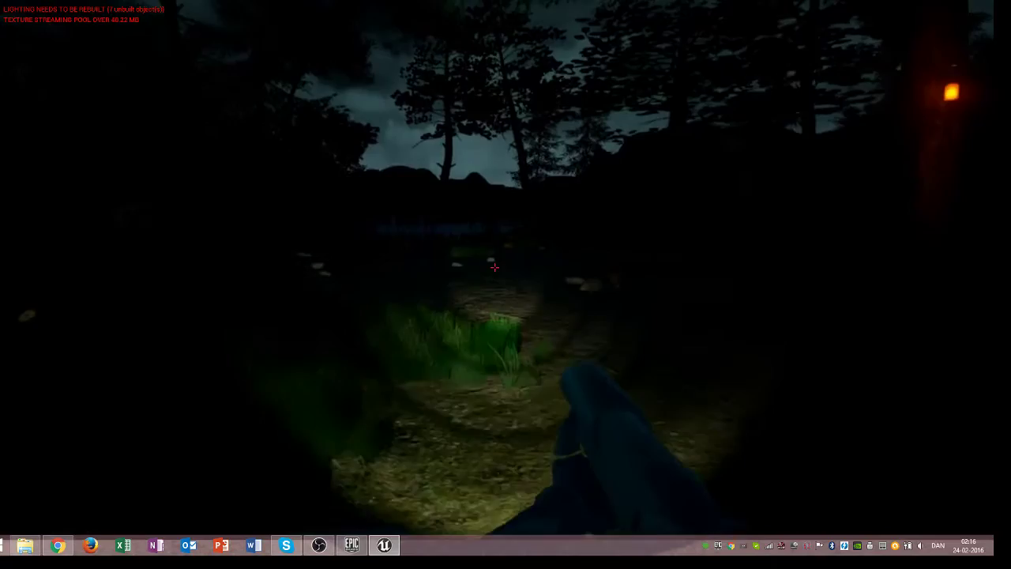
key(w)
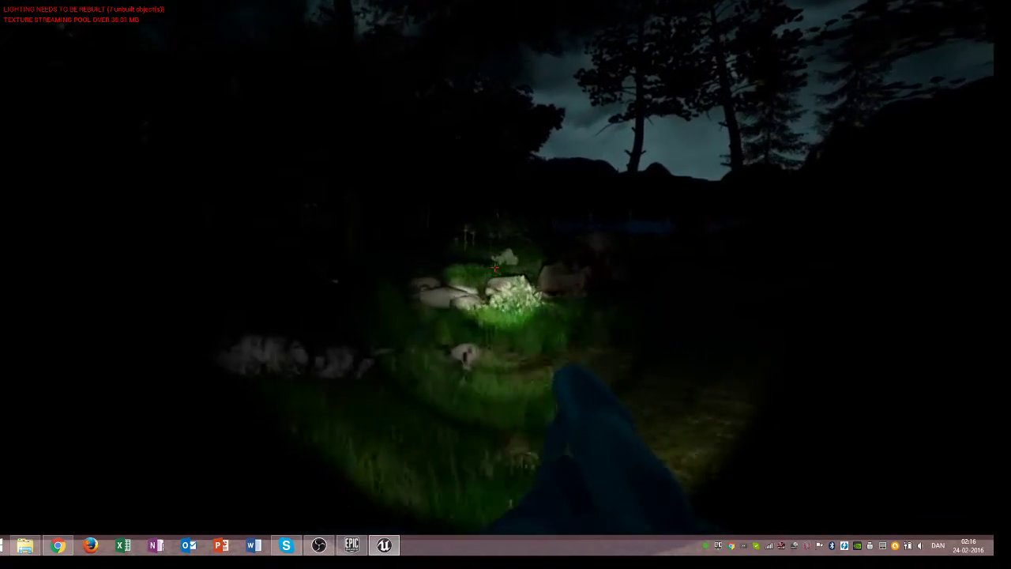
key(w)
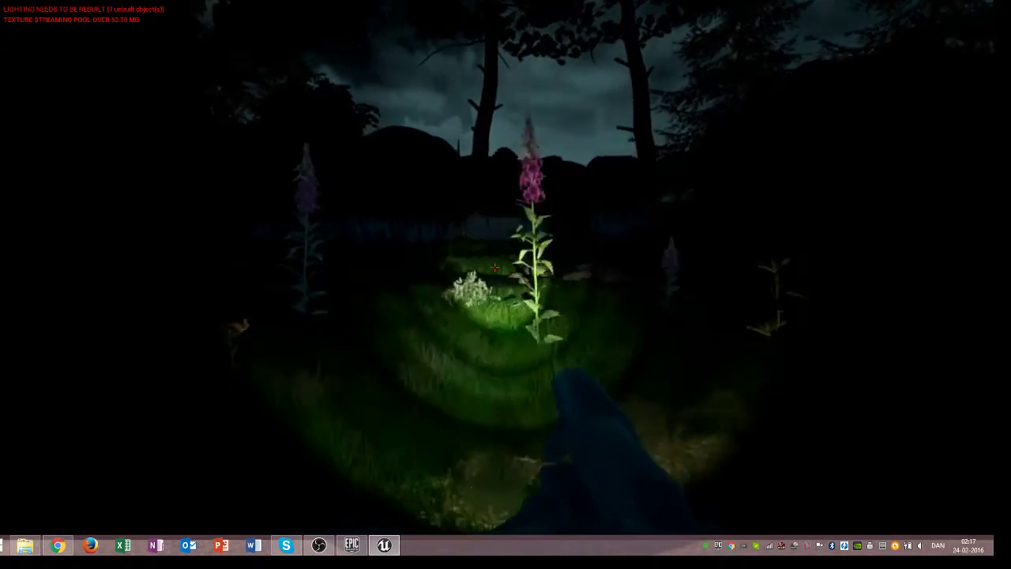
key(w)
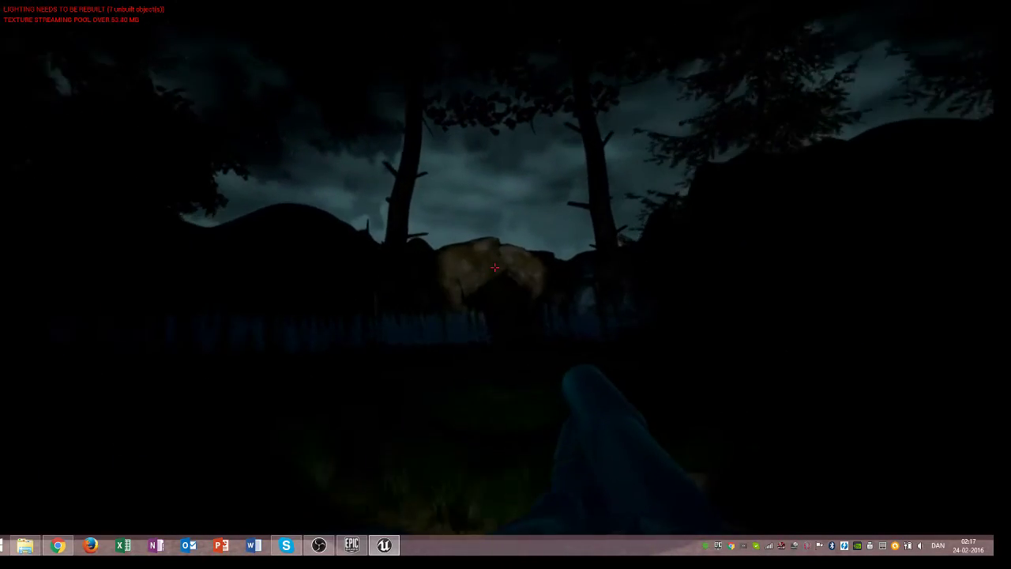
With the flashlight on, follow the dirt path through the rock archway to the cave entrance.
key(w)
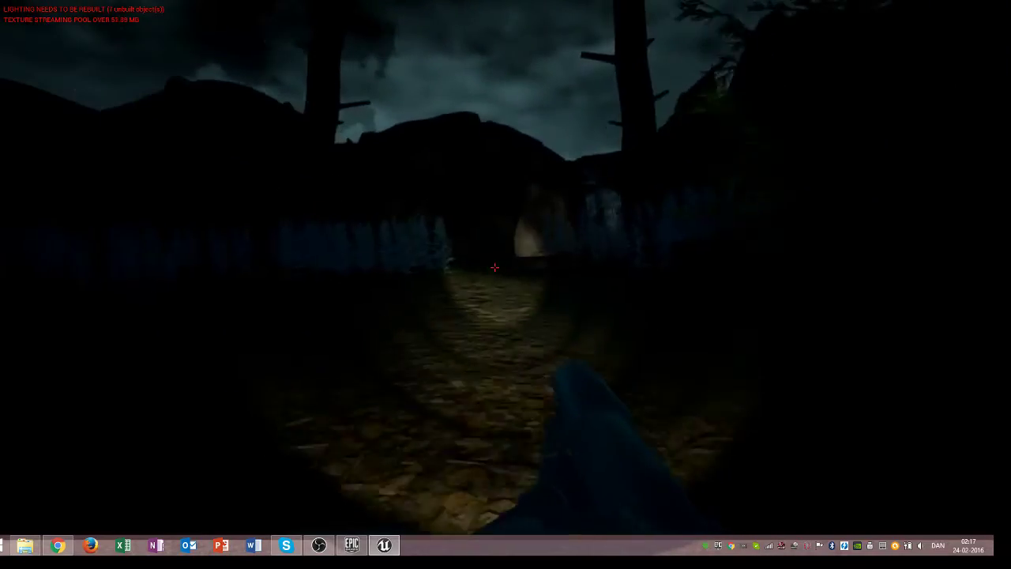
key(w)
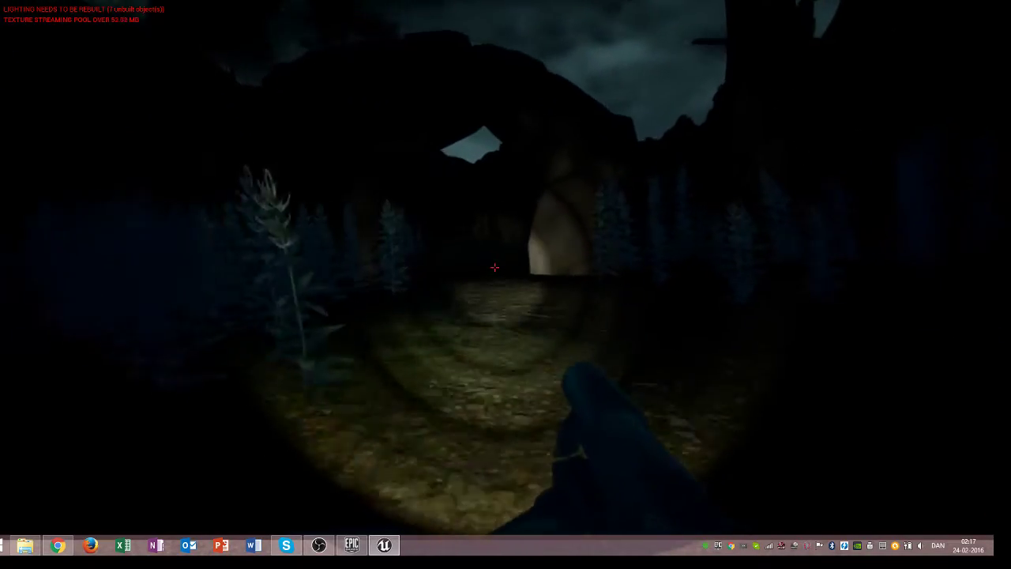
key(w)
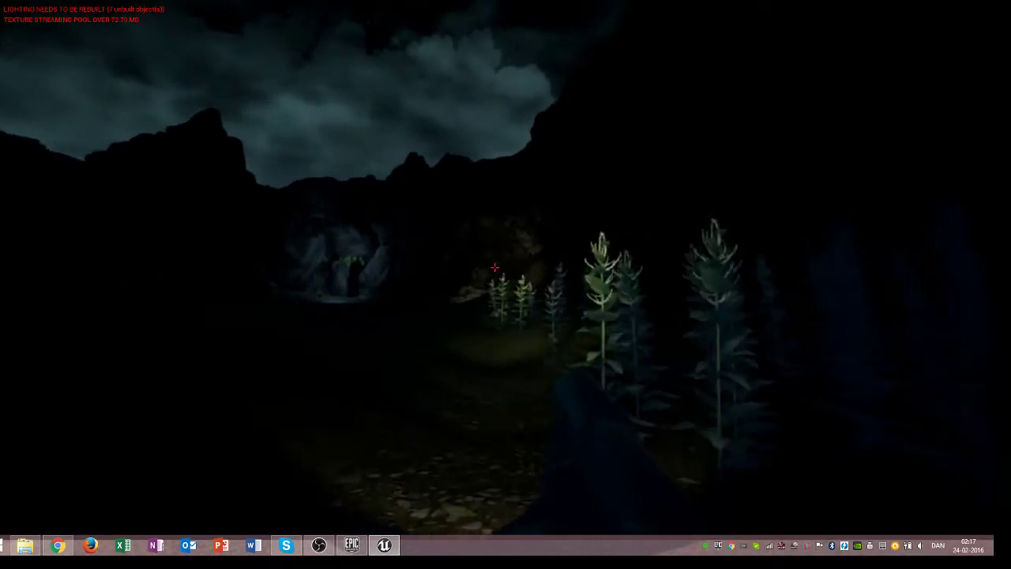
key(w)
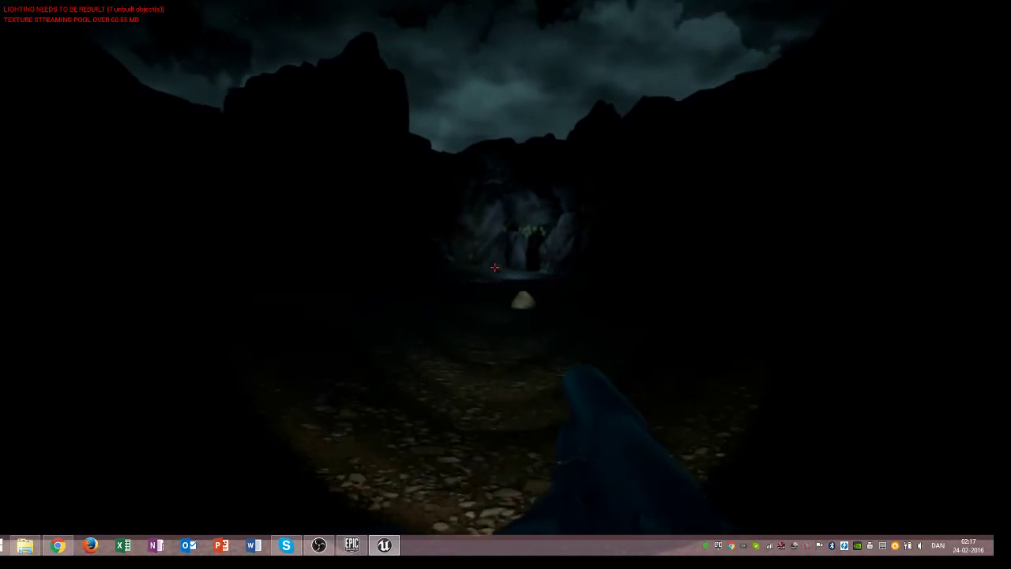
key(w)
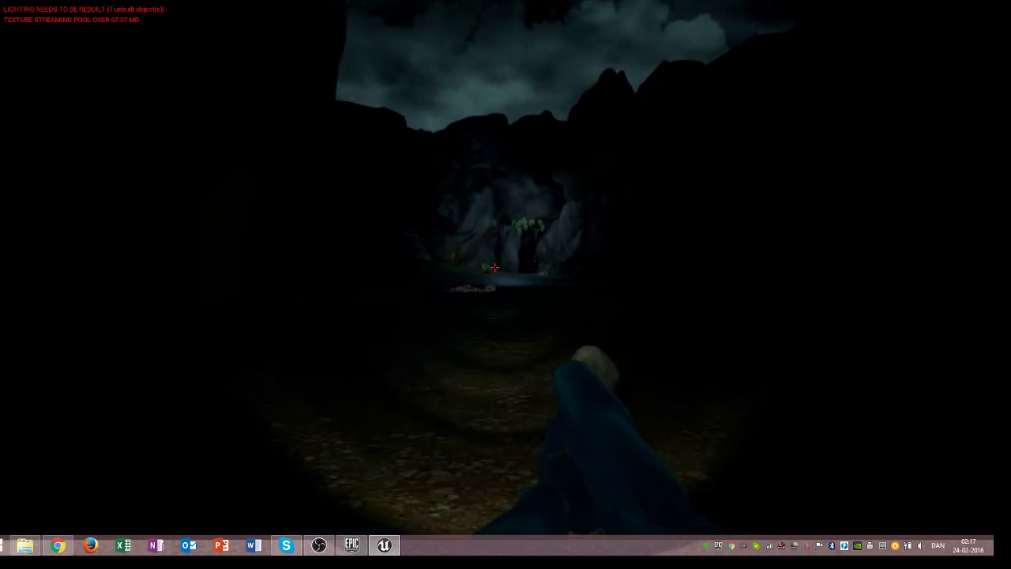
key(w)
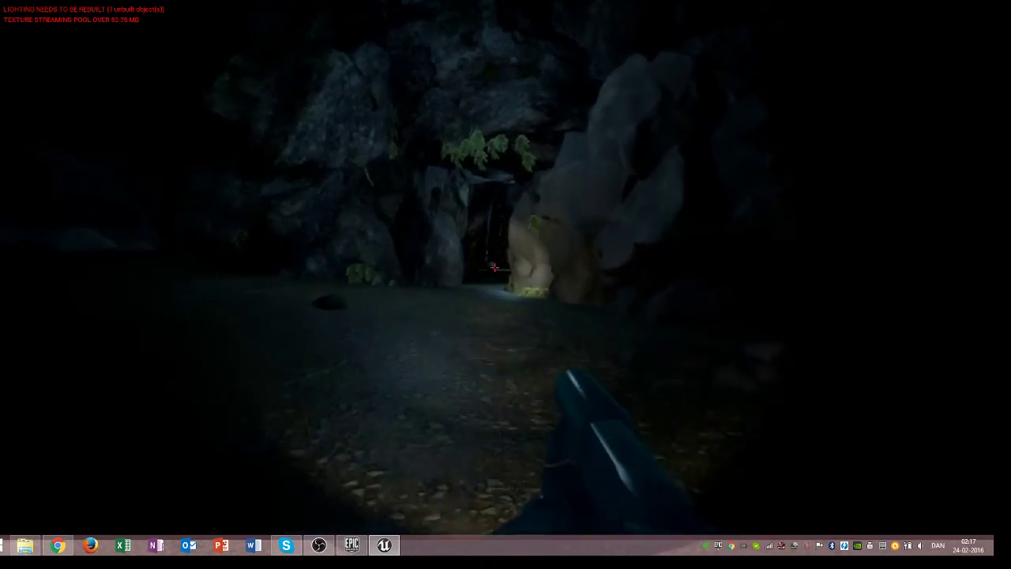
Enter the cave passage, wade across the cavern water to the rock wall, and turn into the tunnel.
key(w)
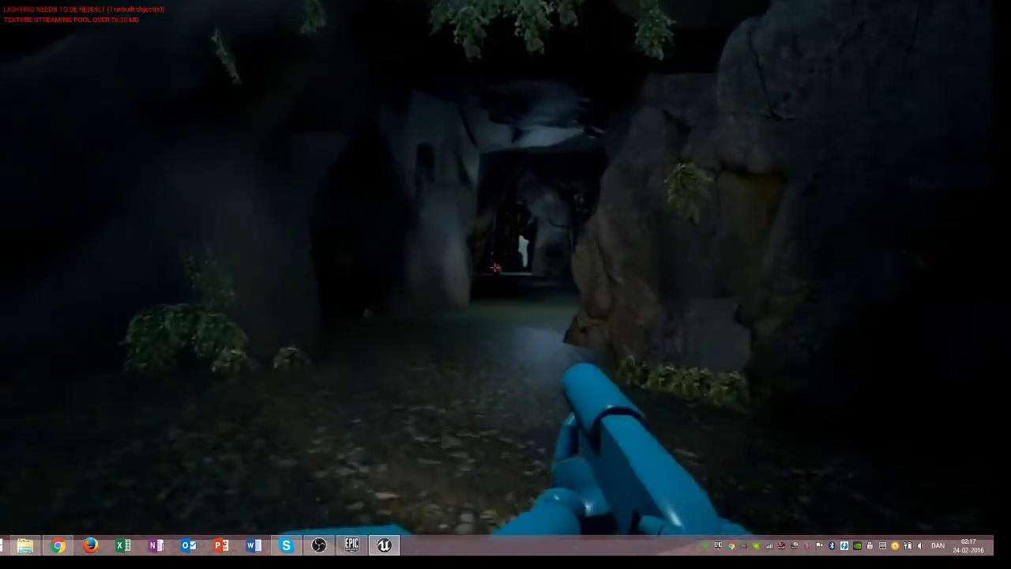
key(w)
key(w)
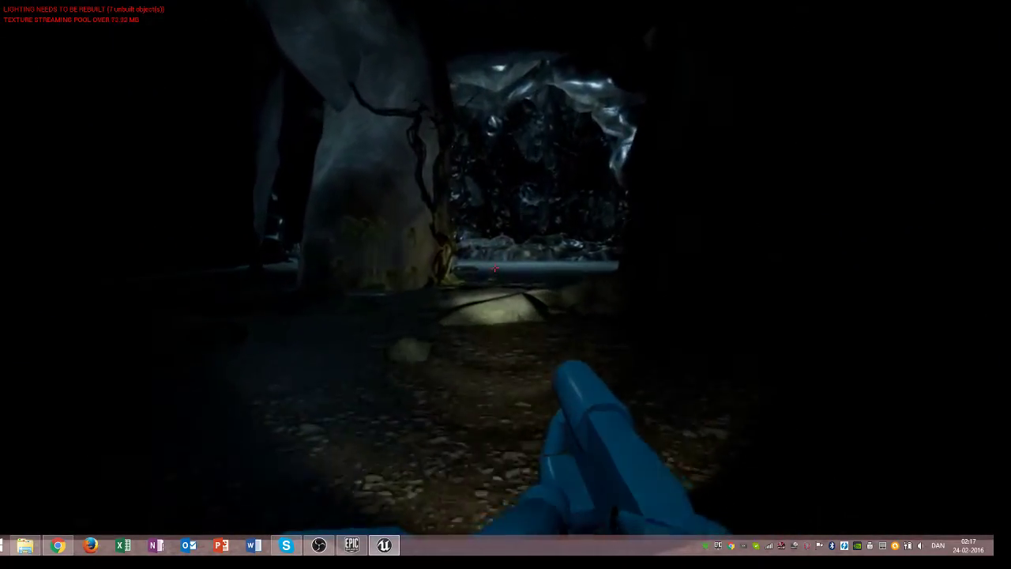
key(w)
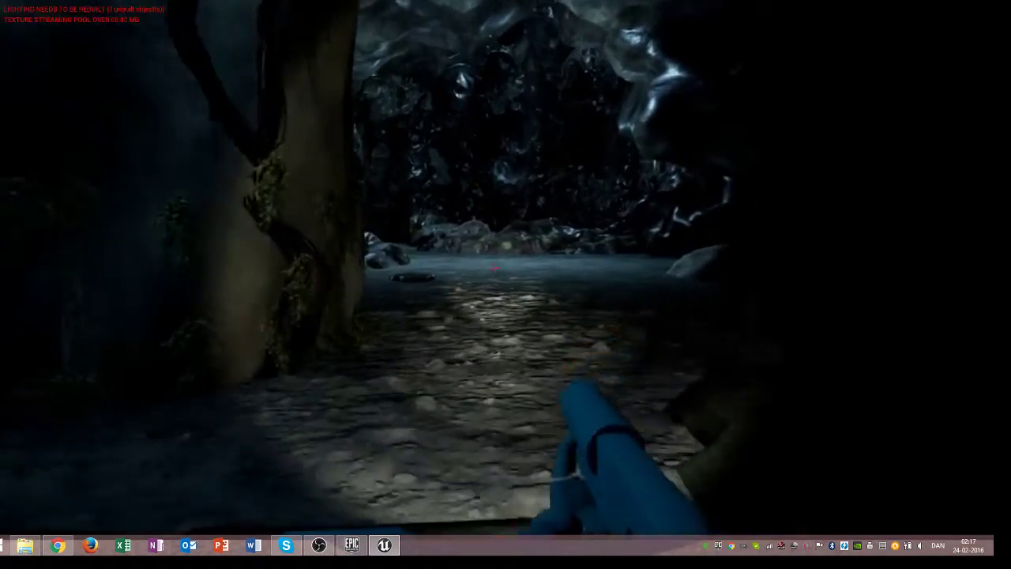
key(w)
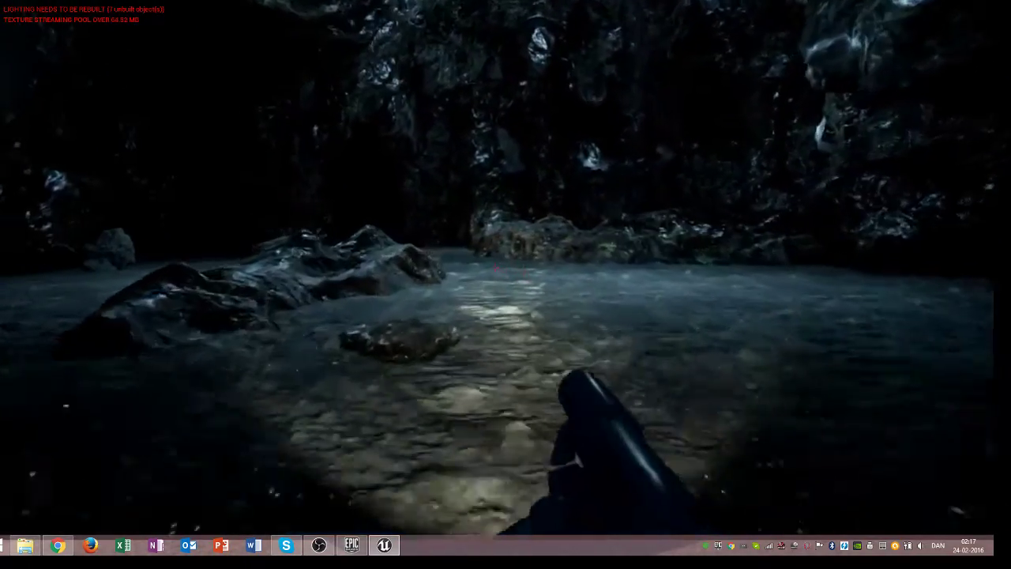
key(w)
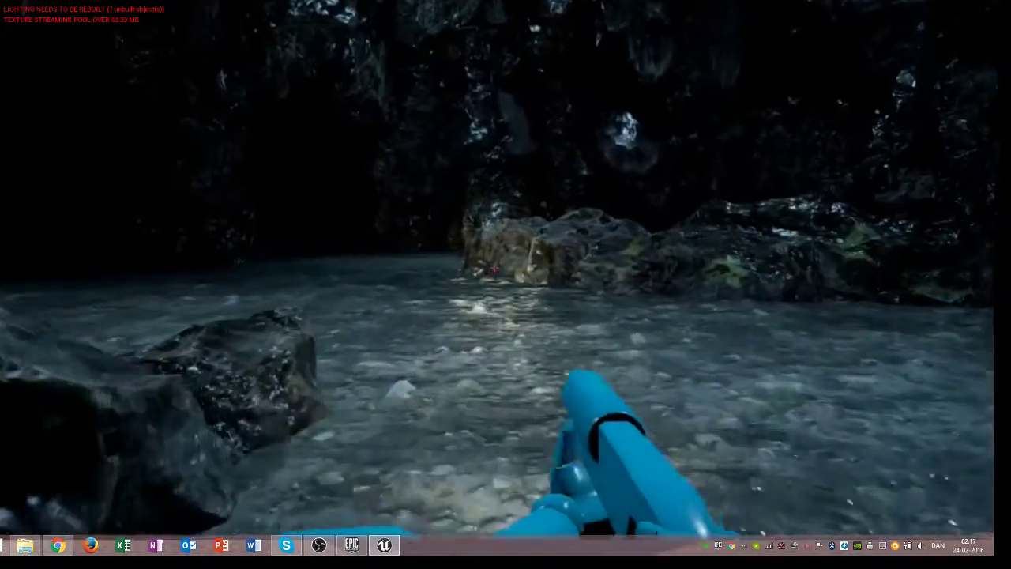
key(w)
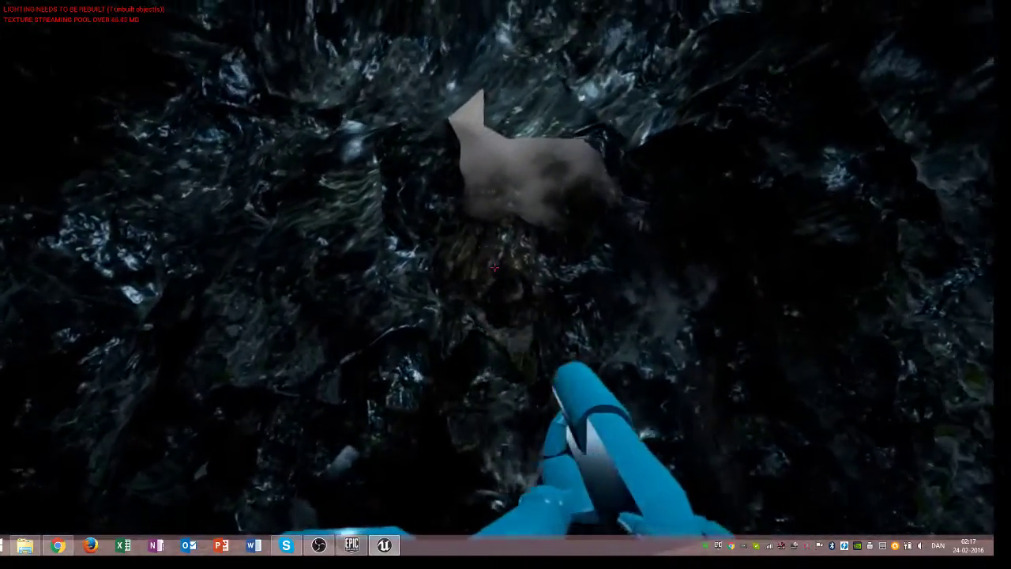
key(w)
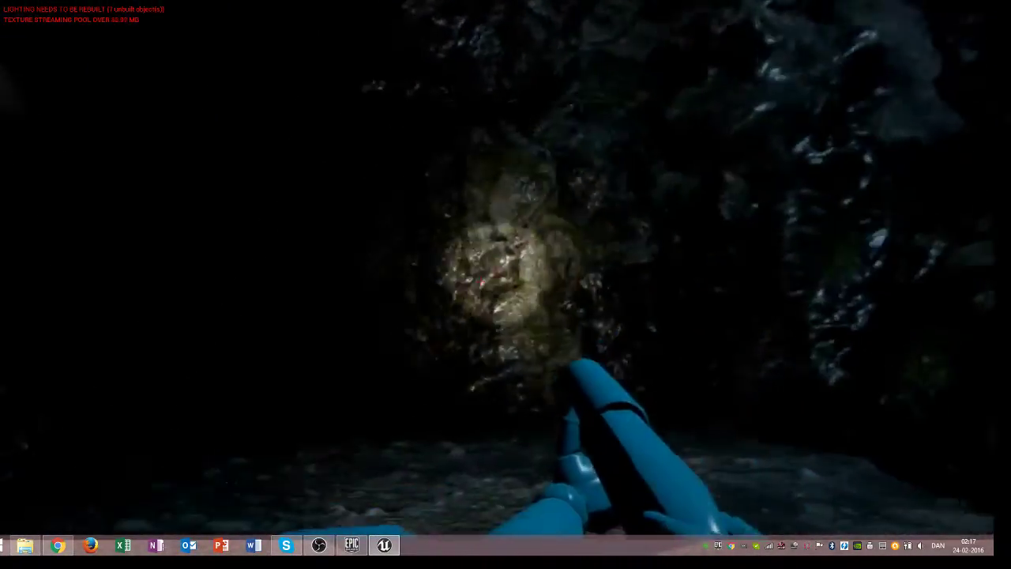